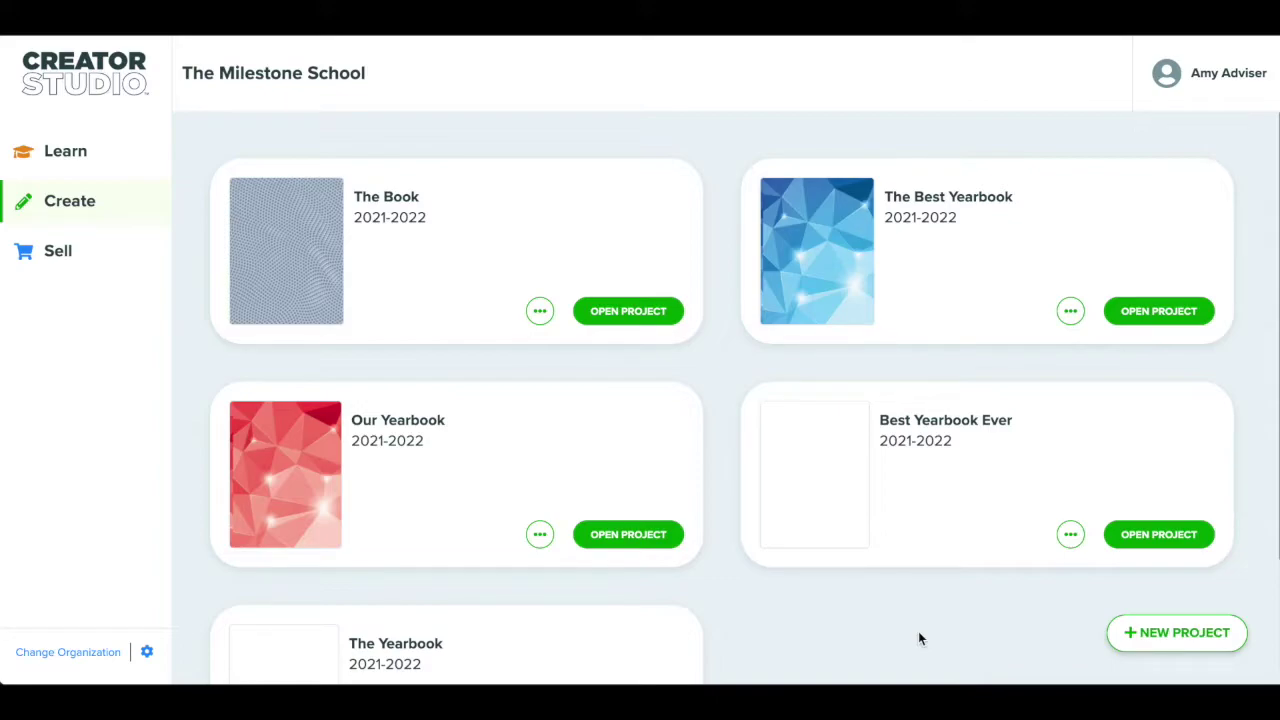
- Open the sales dashboard for The Best Yearbook and review its requirements for submission to production
{"action": "left_click", "coordinate": [81, 260]}
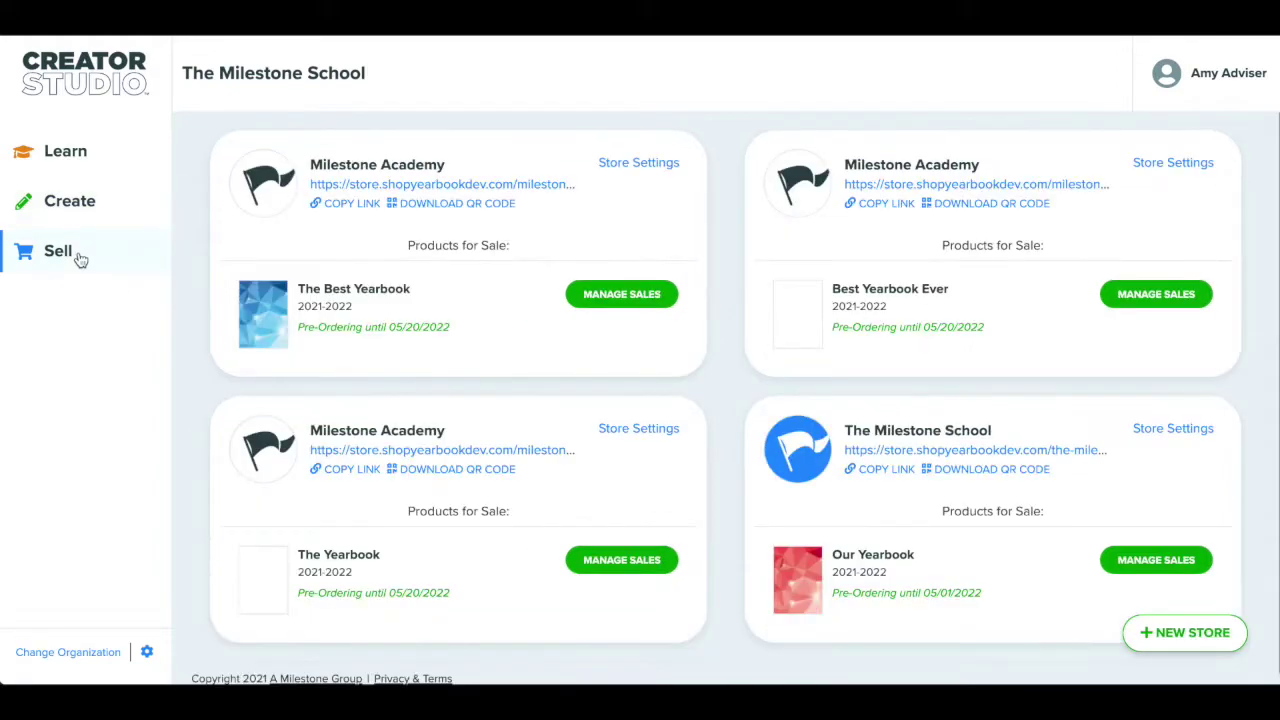
{"action": "left_click", "coordinate": [637, 305]}
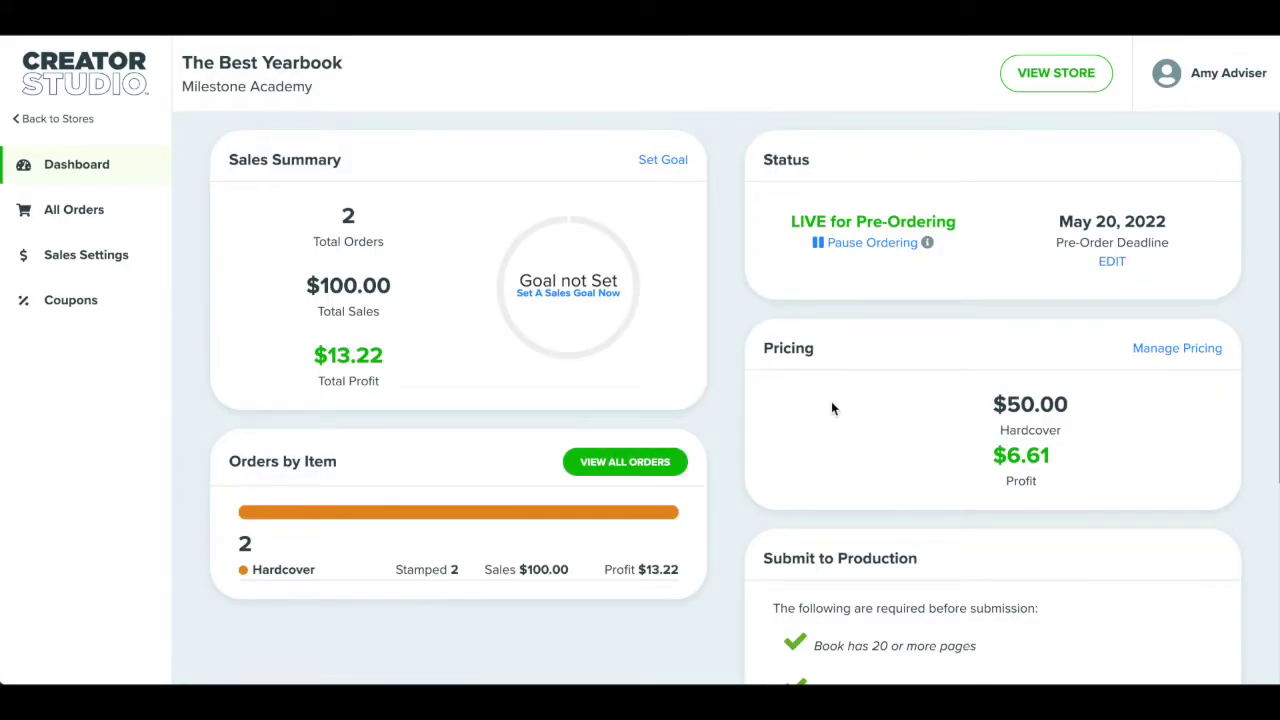
{"action": "scroll", "coordinate": [831, 404], "scroll_direction": "down", "scroll_amount": 1}
{"action": "scroll", "coordinate": [831, 405], "scroll_direction": "down", "scroll_amount": 1}
{"action": "scroll", "coordinate": [831, 405], "scroll_direction": "up", "scroll_amount": 2}
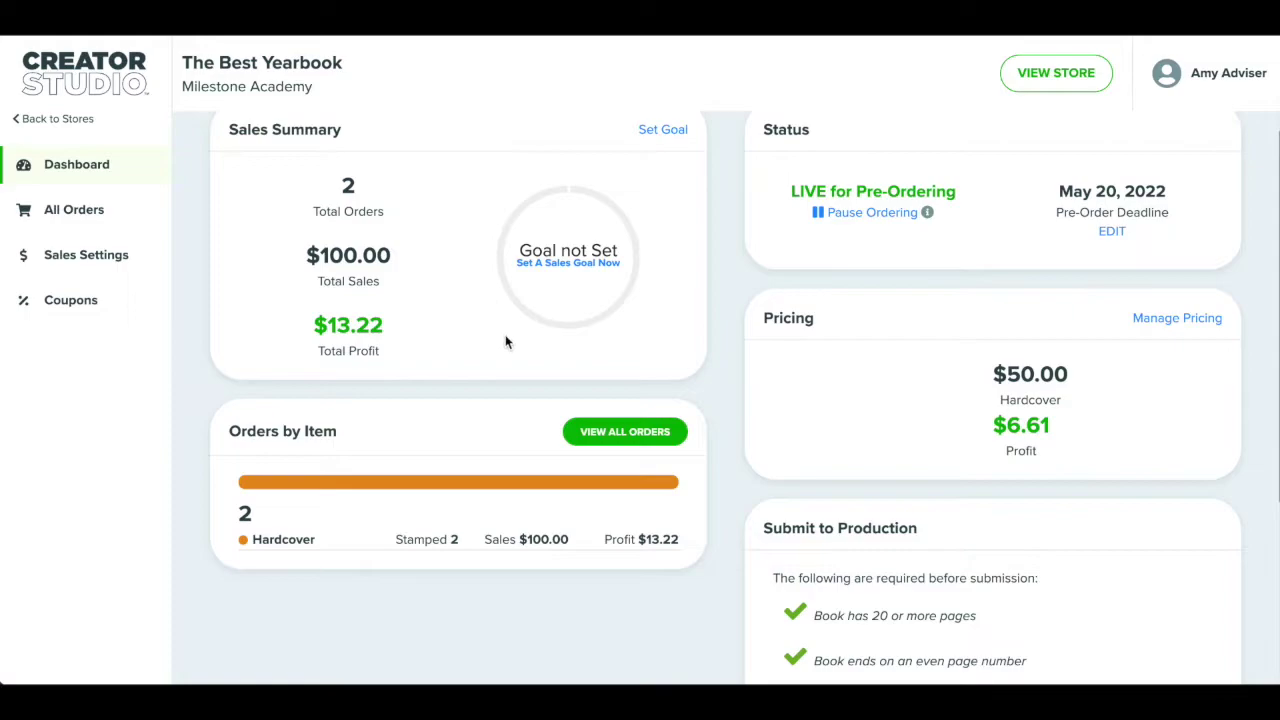
{"action": "scroll", "coordinate": [895, 425], "scroll_direction": "down", "scroll_amount": 5}
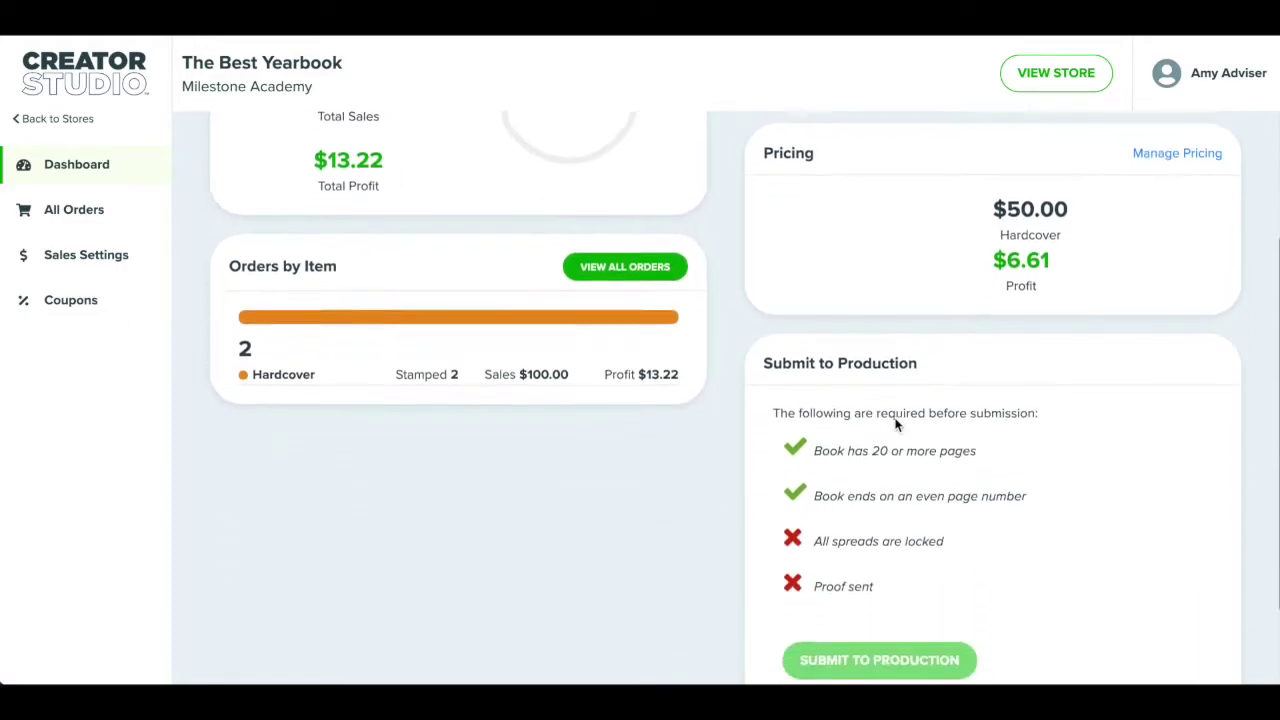
{"action": "scroll", "coordinate": [895, 420], "scroll_direction": "down", "scroll_amount": 1}
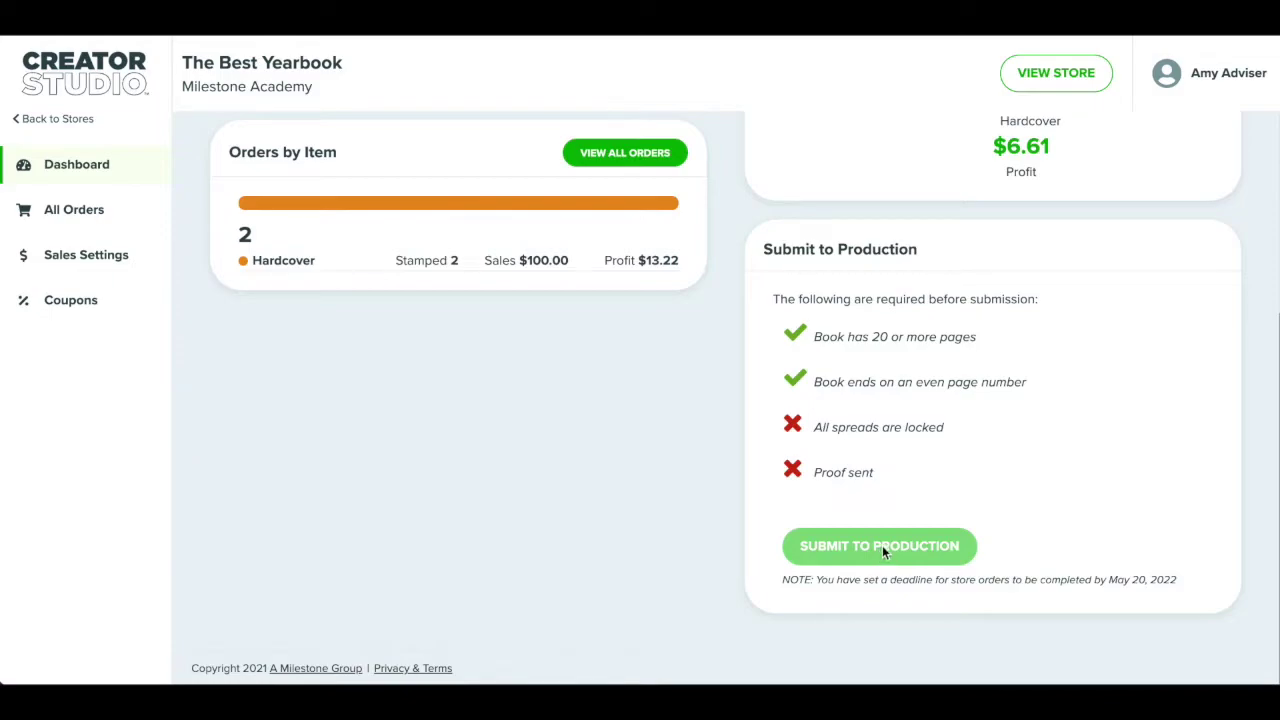
- Return to the projects, open The Best Yearbook and review its Finalize and Order checklist
{"action": "left_click", "coordinate": [58, 119]}
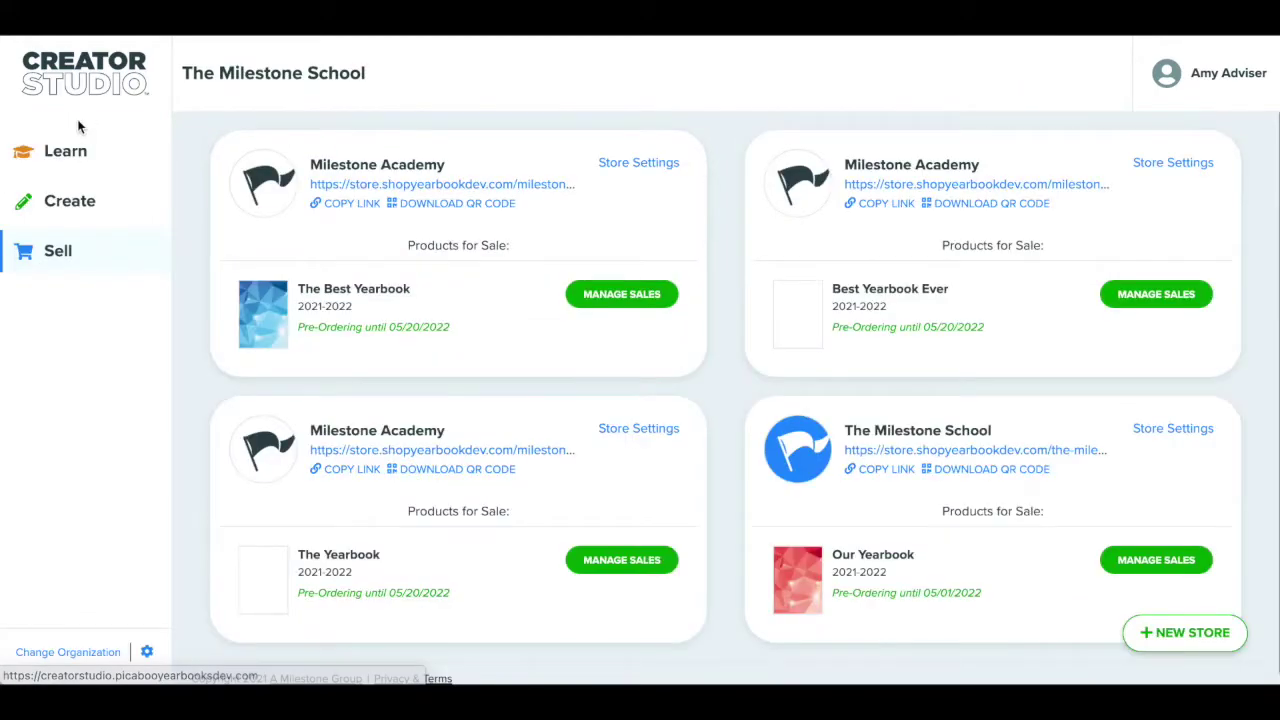
{"action": "left_click", "coordinate": [72, 212]}
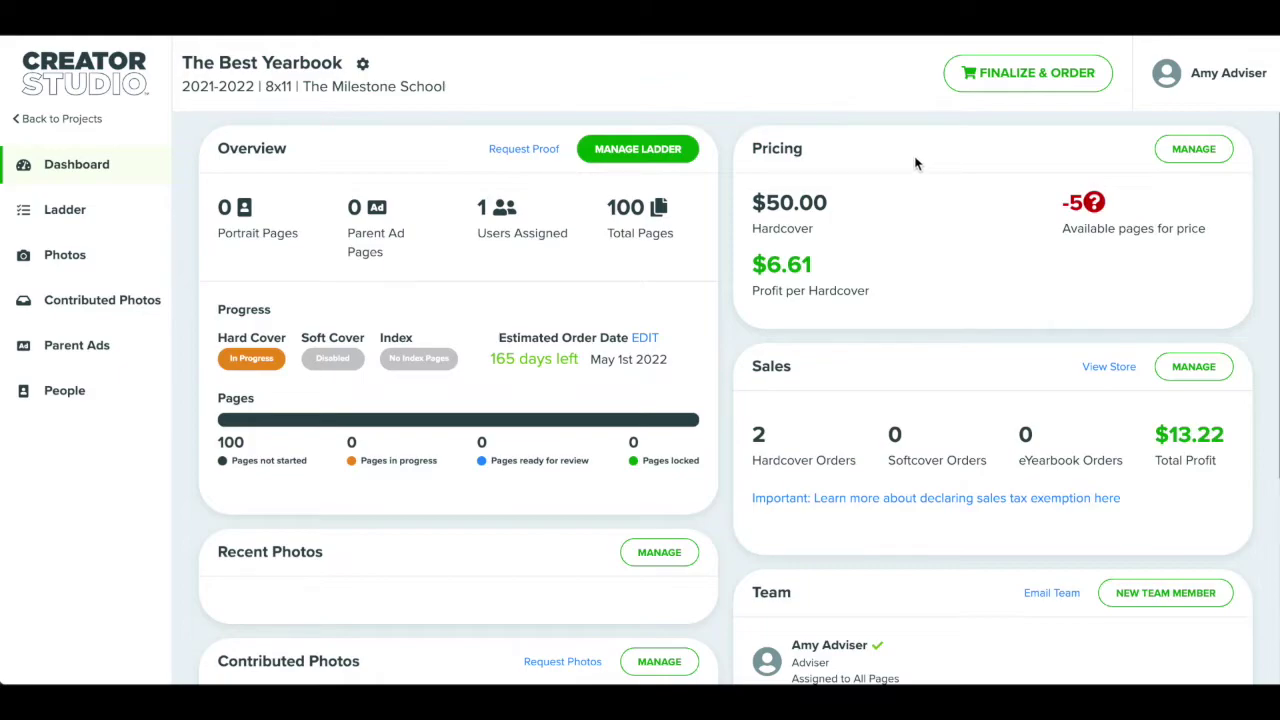
{"action": "left_click", "coordinate": [1006, 84]}
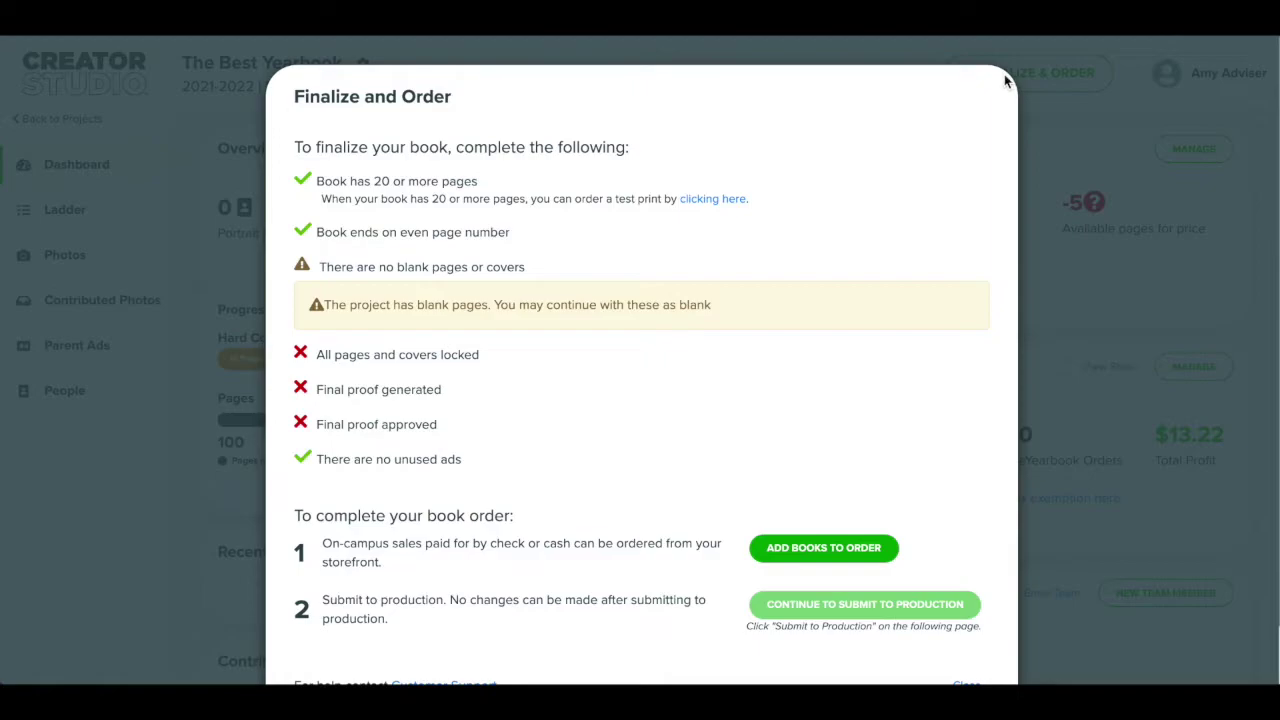
{"action": "scroll", "coordinate": [907, 190], "scroll_direction": "down", "scroll_amount": 1}
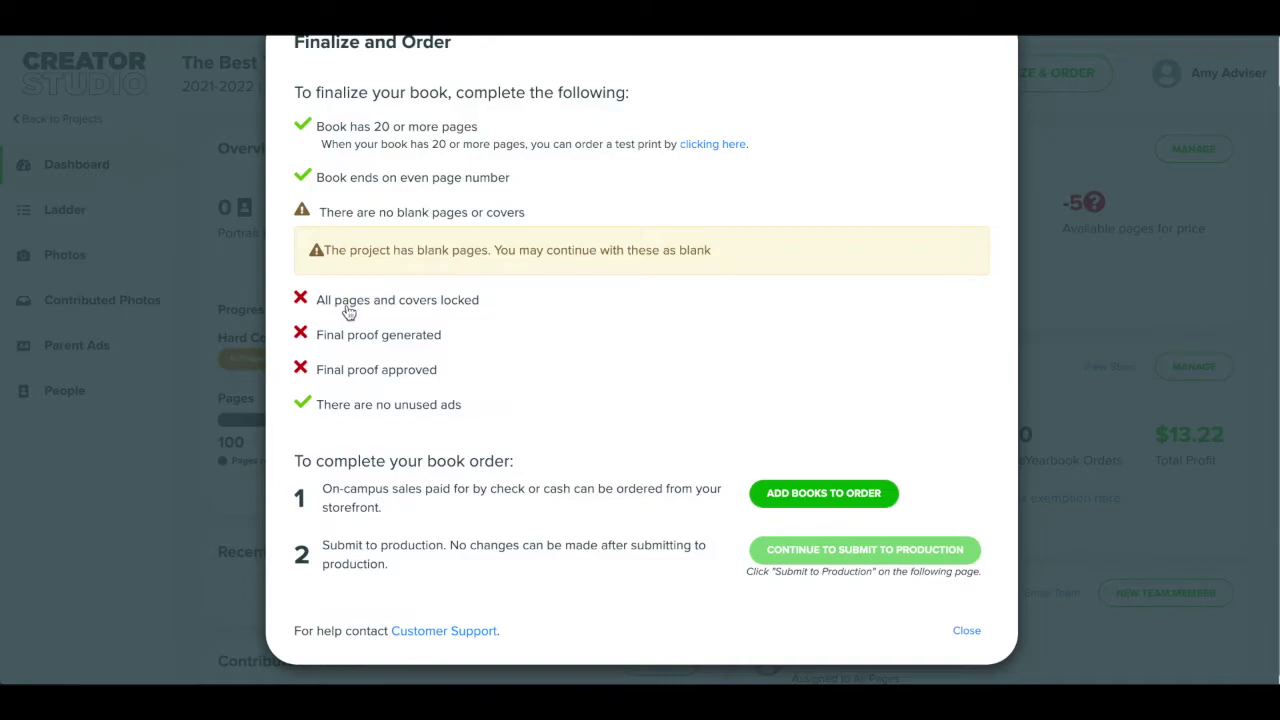
{"action": "left_click", "coordinate": [966, 631]}
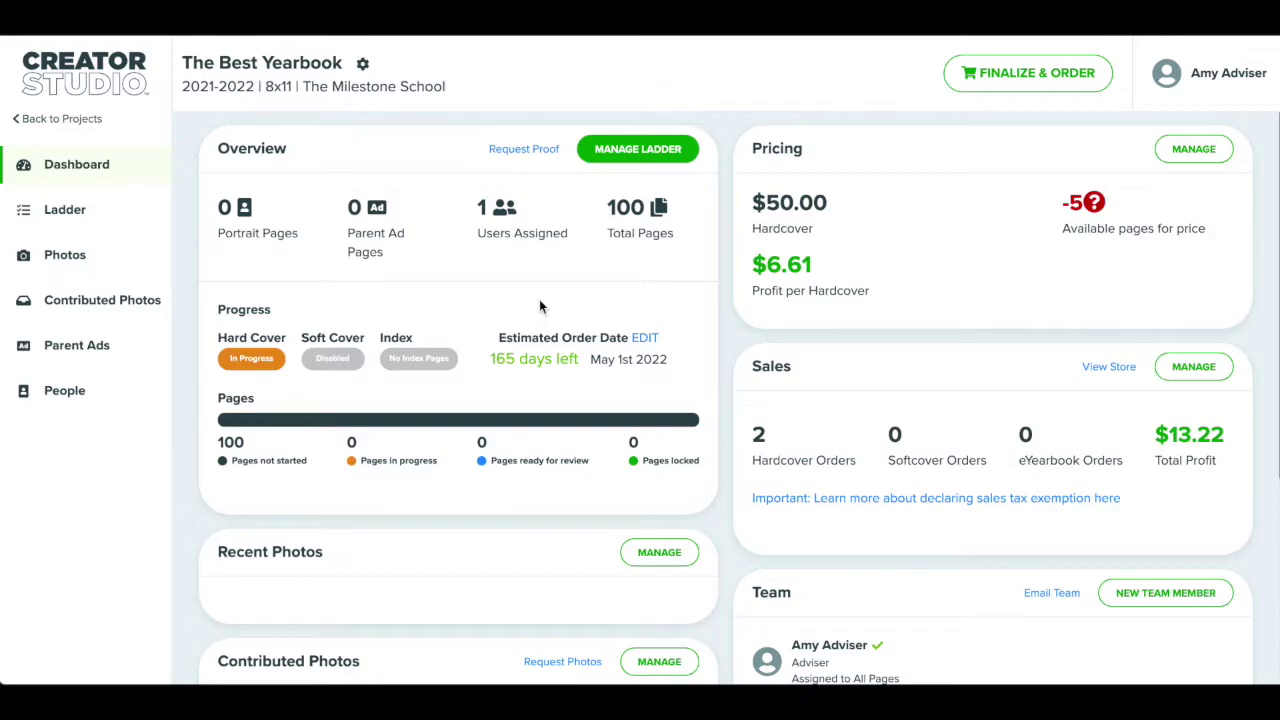
- Lock all pages and covers in the yearbook's ladder and send the PDF proof
{"action": "left_click", "coordinate": [600, 160]}
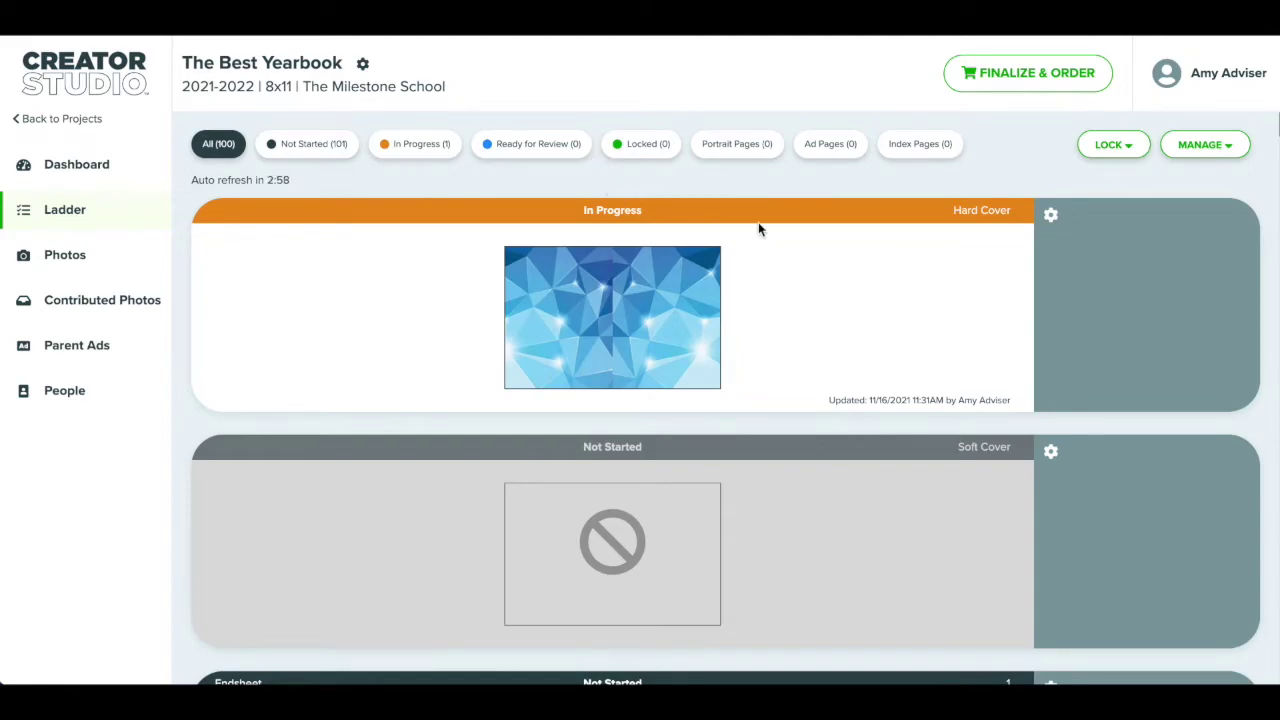
{"action": "left_click", "coordinate": [1140, 149]}
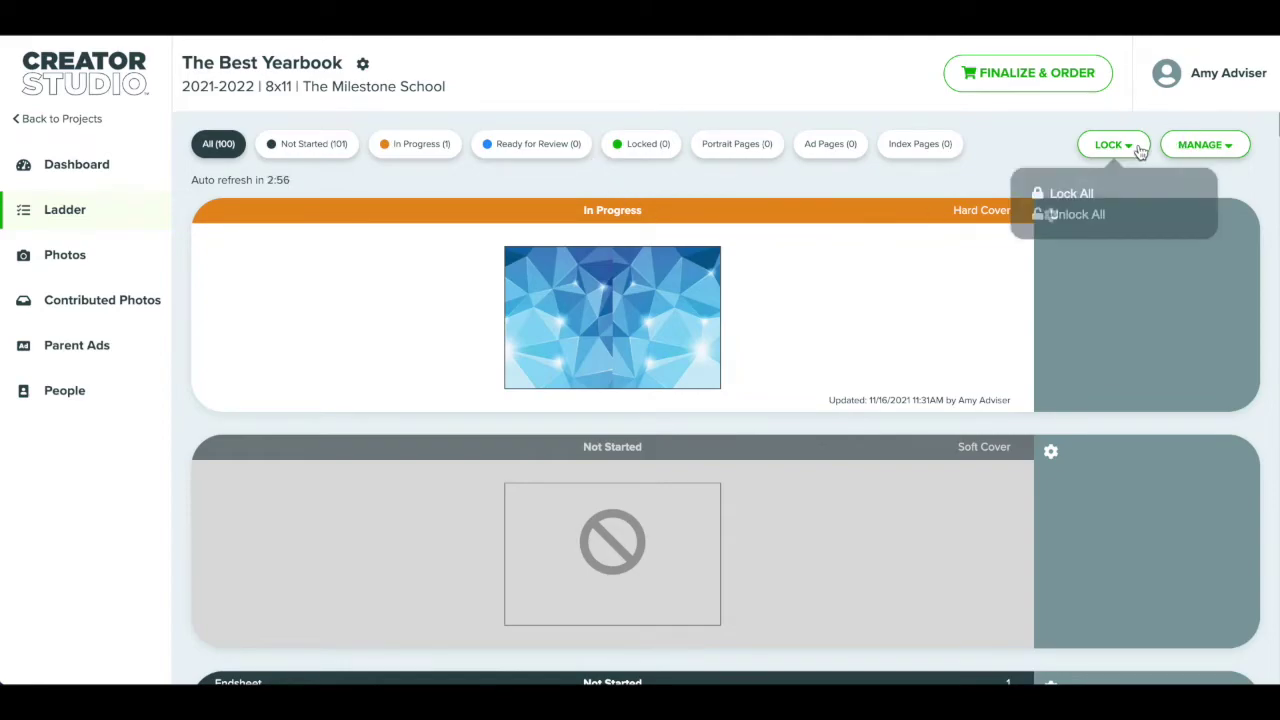
{"action": "left_click", "coordinate": [1080, 194]}
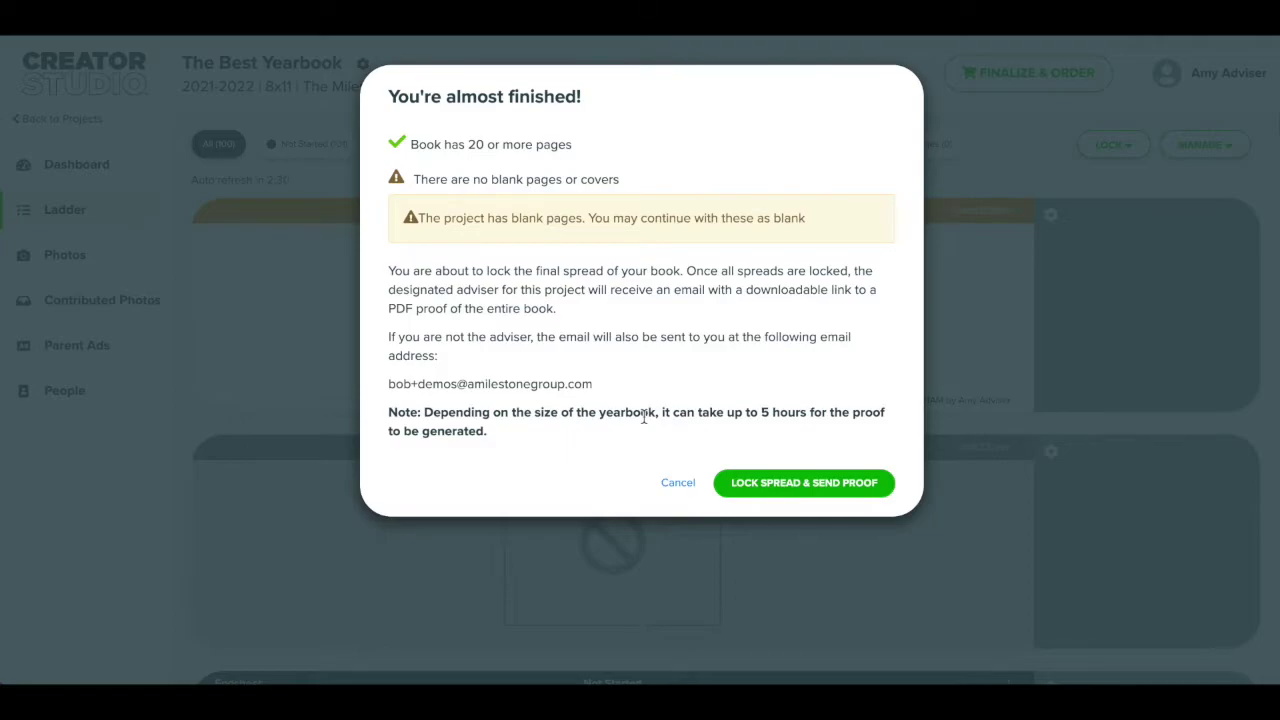
{"action": "left_click", "coordinate": [761, 486]}
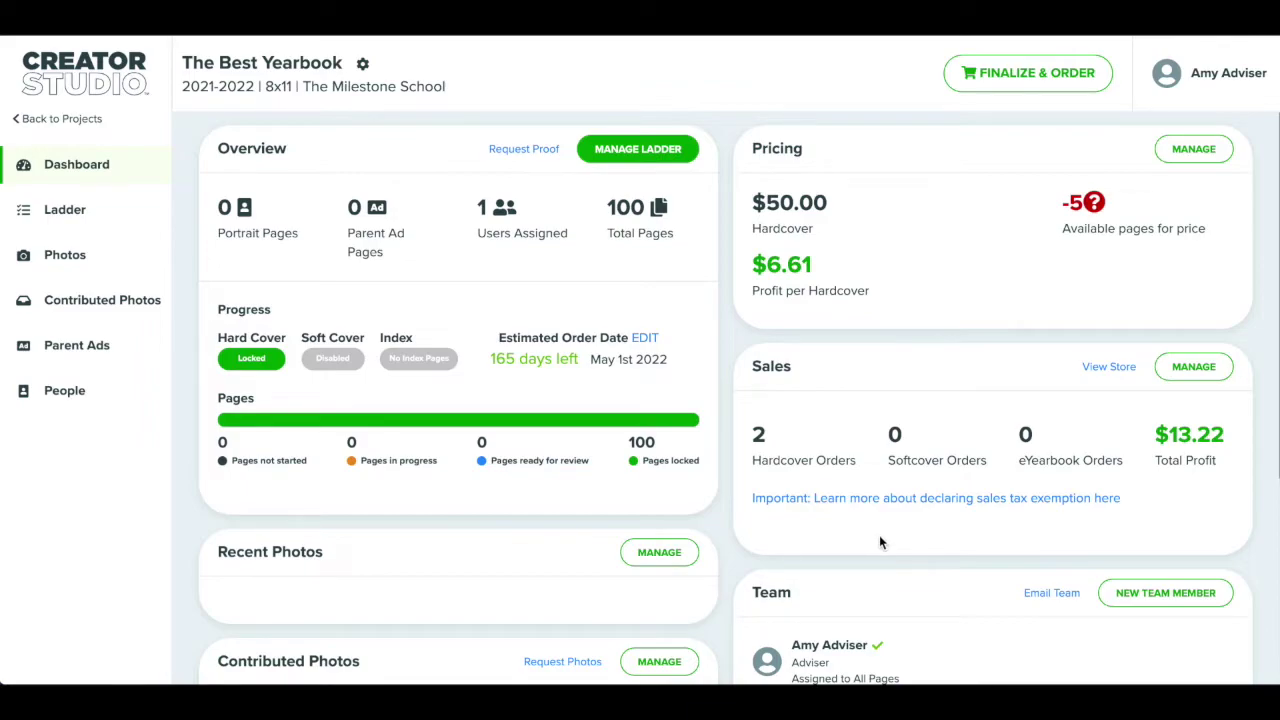
- Mark the final proof as reviewed and approved for printing in the Finalize and Order checklist, and continue to production submission
{"action": "left_click", "coordinate": [1013, 80]}
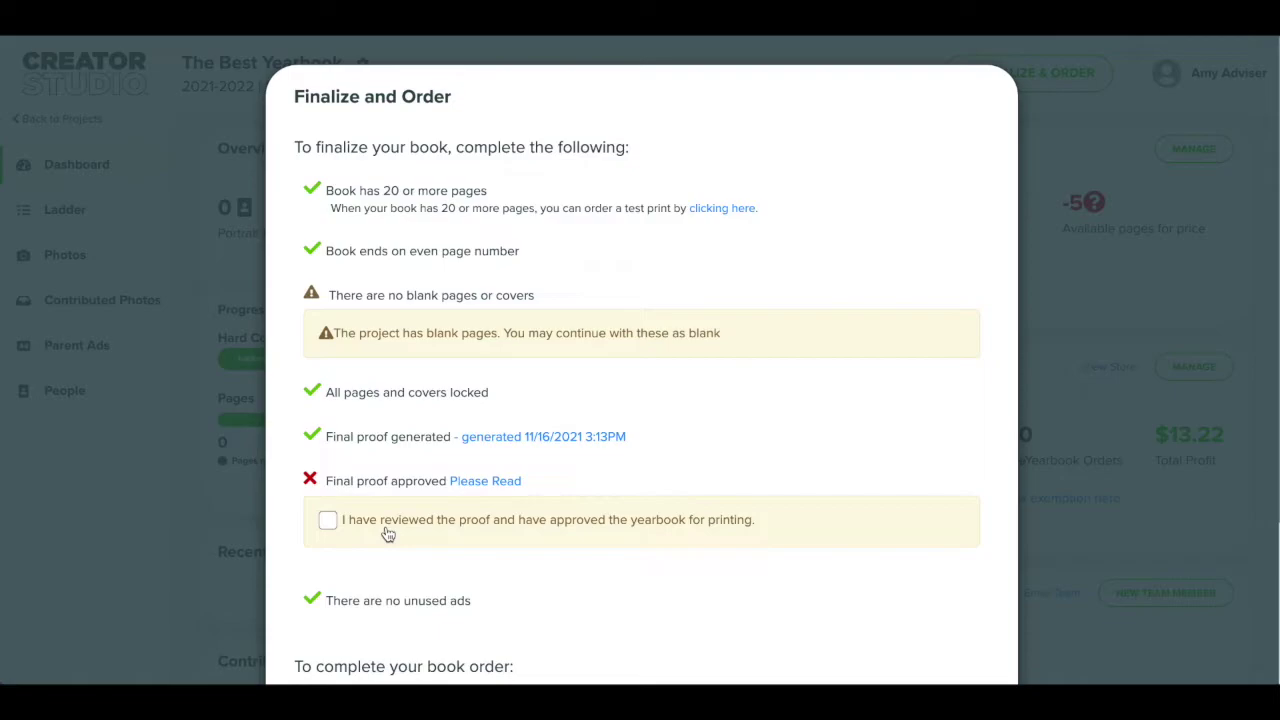
{"action": "left_click", "coordinate": [328, 521]}
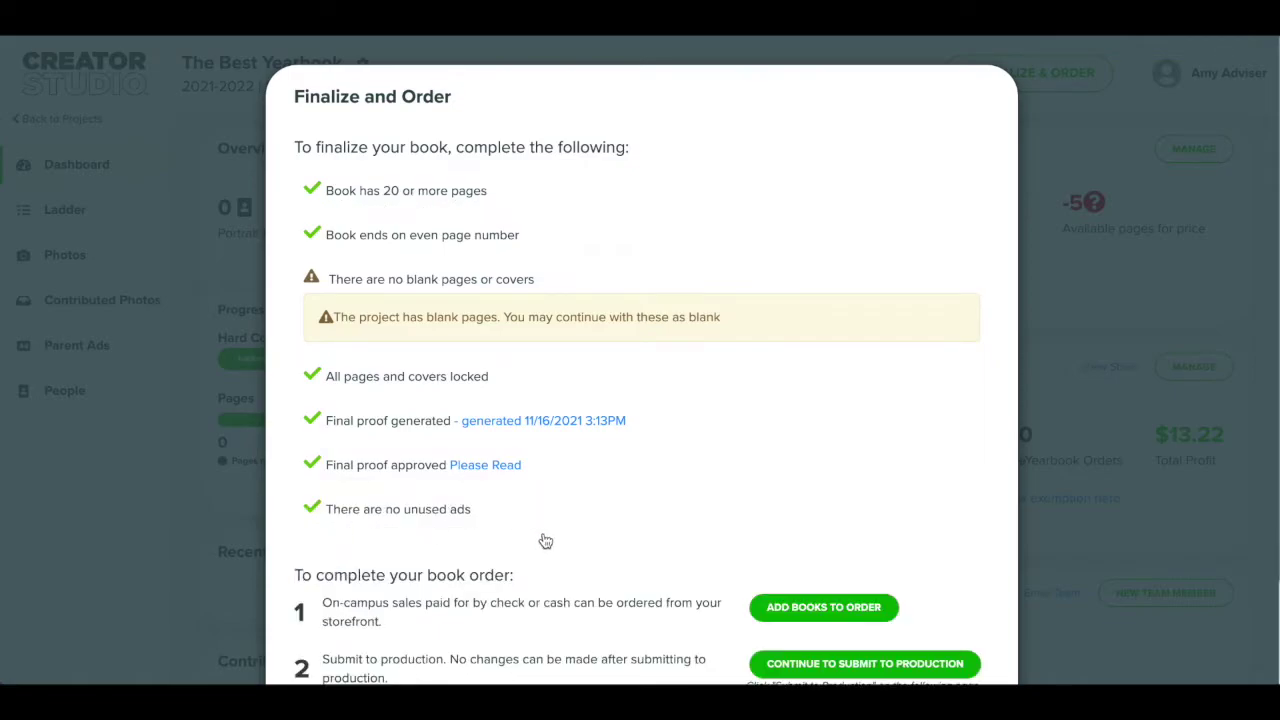
{"action": "scroll", "coordinate": [545, 541], "scroll_direction": "down", "scroll_amount": 1}
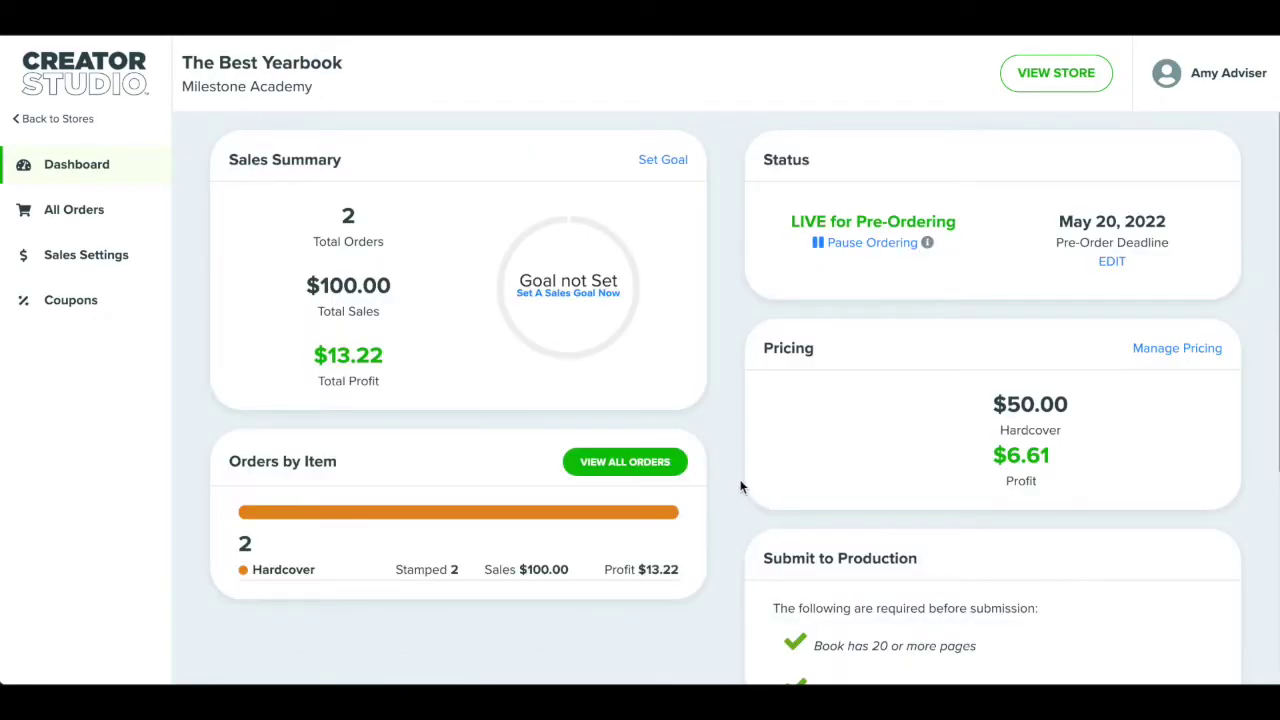
- Start submitting The Best Yearbook to production from its store and agree to proceed before the order deadline
{"action": "scroll", "coordinate": [725, 499], "scroll_direction": "down", "scroll_amount": 3}
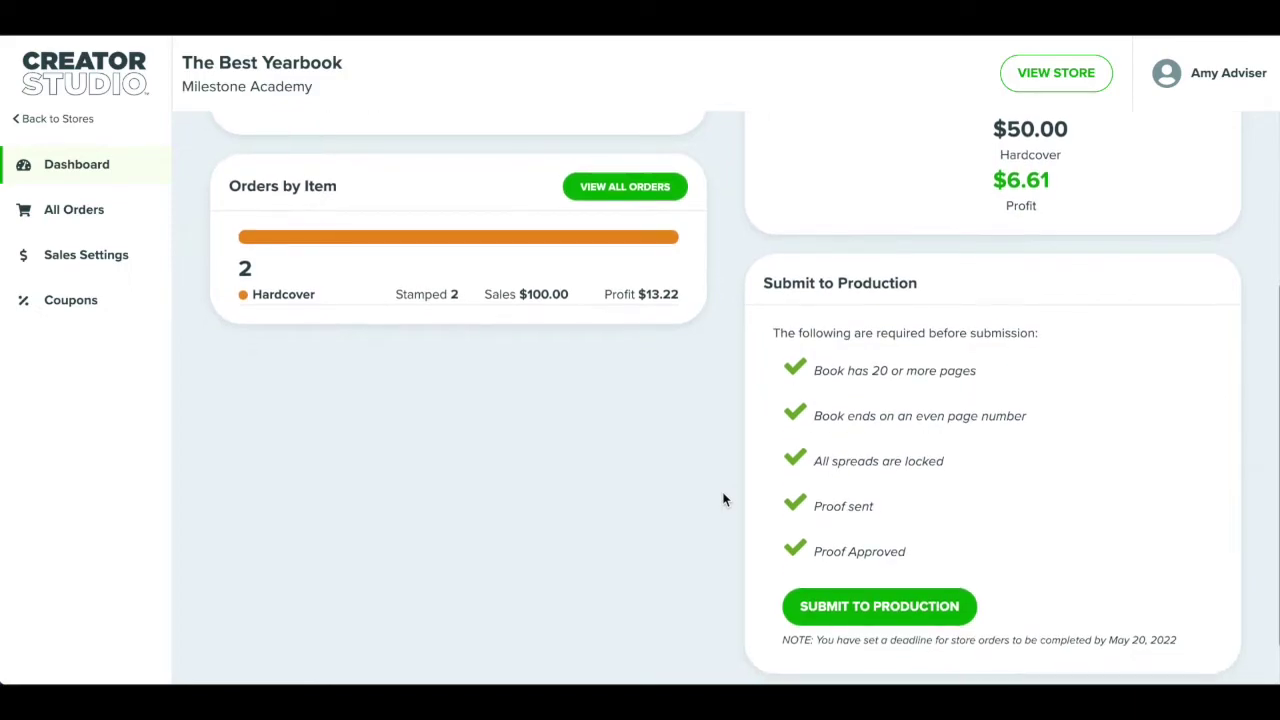
{"action": "scroll", "coordinate": [982, 514], "scroll_direction": "down", "scroll_amount": 1}
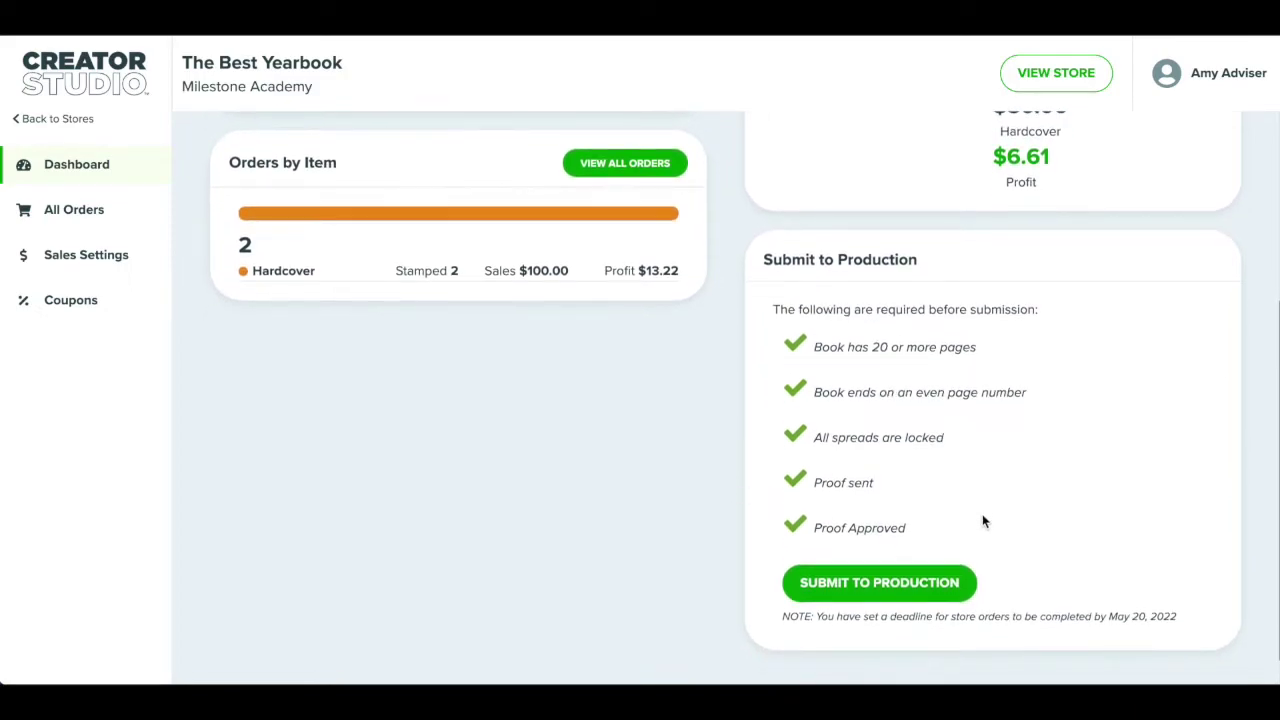
{"action": "left_click", "coordinate": [877, 588]}
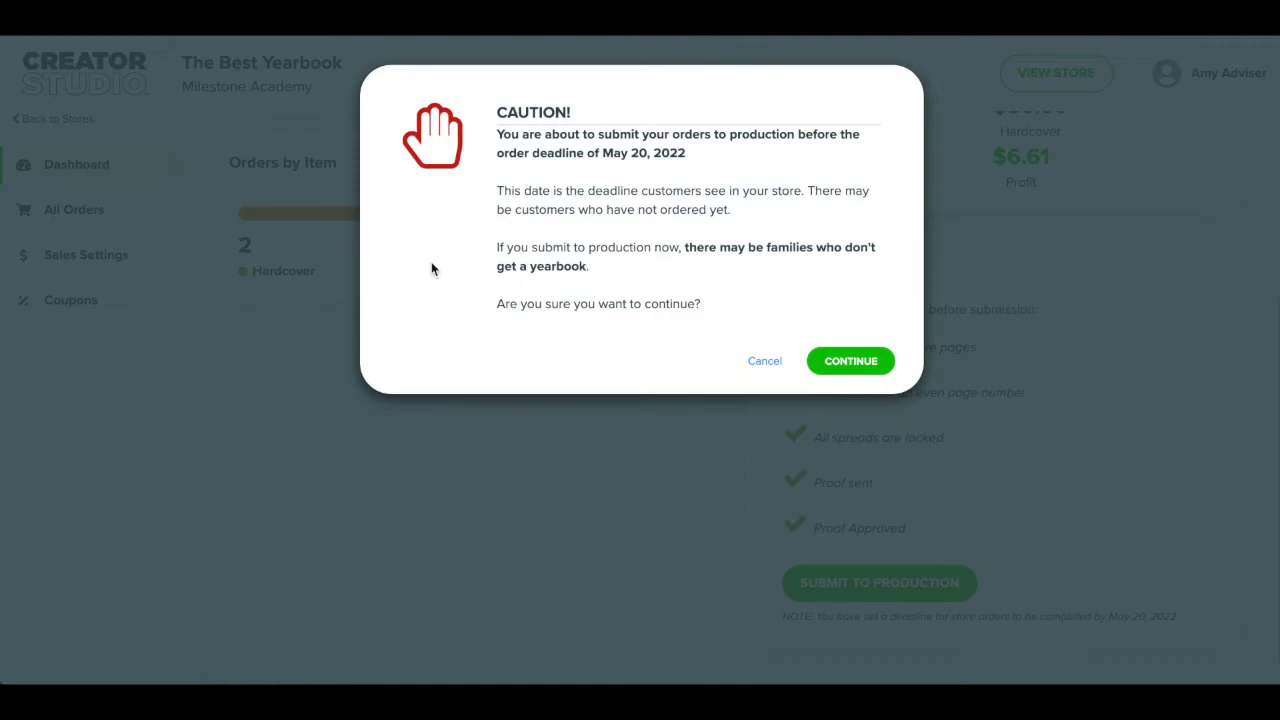
{"action": "left_click", "coordinate": [848, 362]}
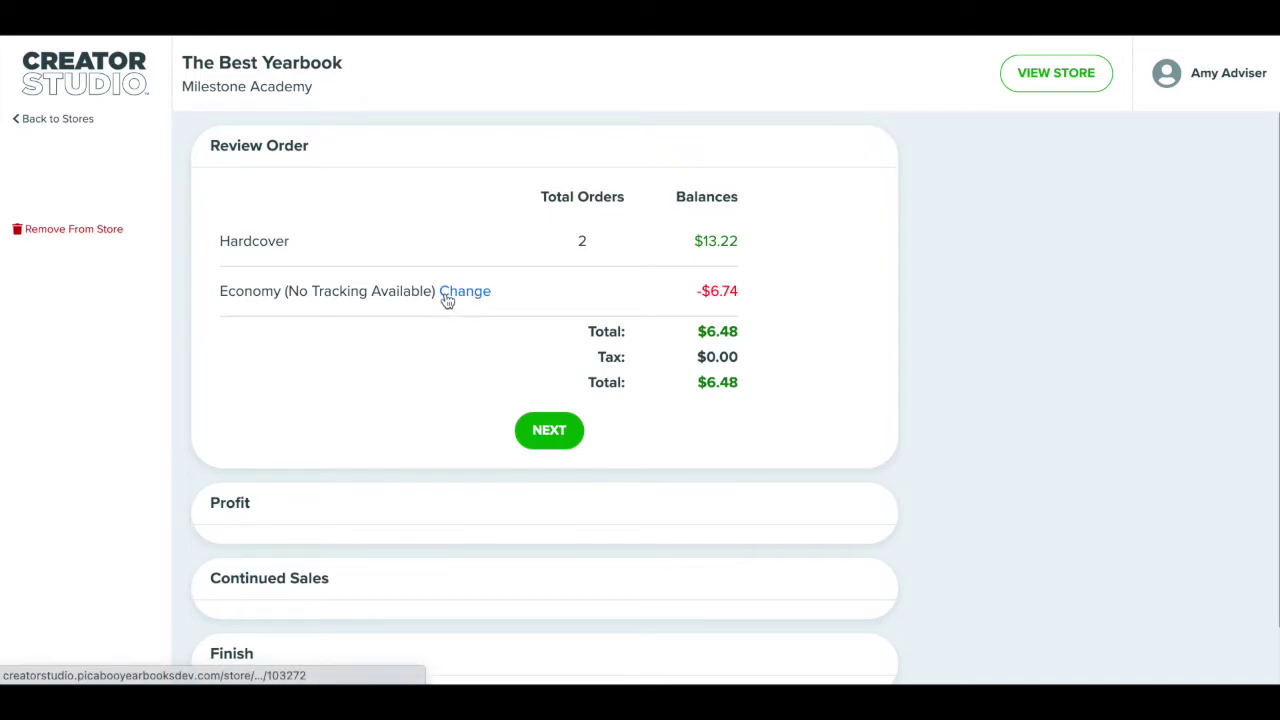
- Review the shipping upgrade options without changing the method, and examine the hardcover order count, balance and total
{"action": "left_click", "coordinate": [477, 295]}
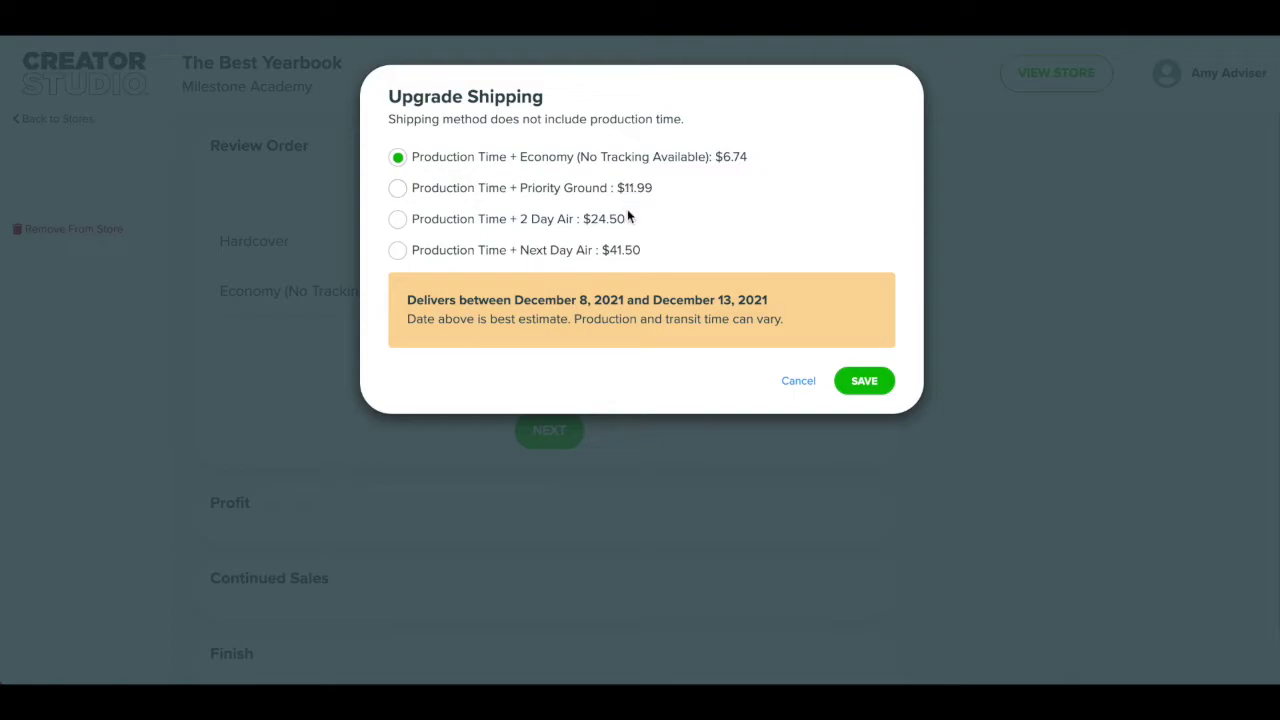
{"action": "left_click", "coordinate": [808, 386]}
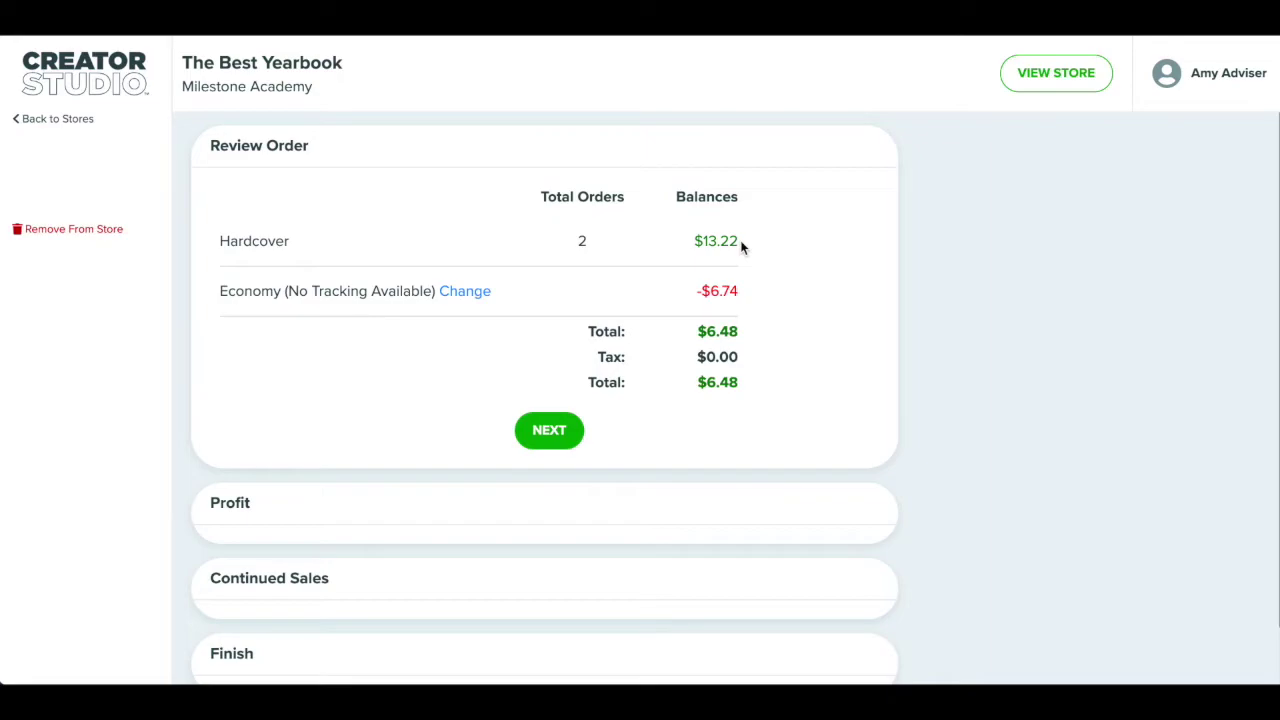
{"action": "left_click_drag", "start_coordinate": [741, 245], "coordinate": [694, 242]}
{"action": "left_click", "coordinate": [588, 241]}
{"action": "left_click_drag", "start_coordinate": [740, 331], "coordinate": [697, 331]}
- Accept the order review and keep the profit payout set to Send me a check
{"action": "left_click", "coordinate": [579, 429]}
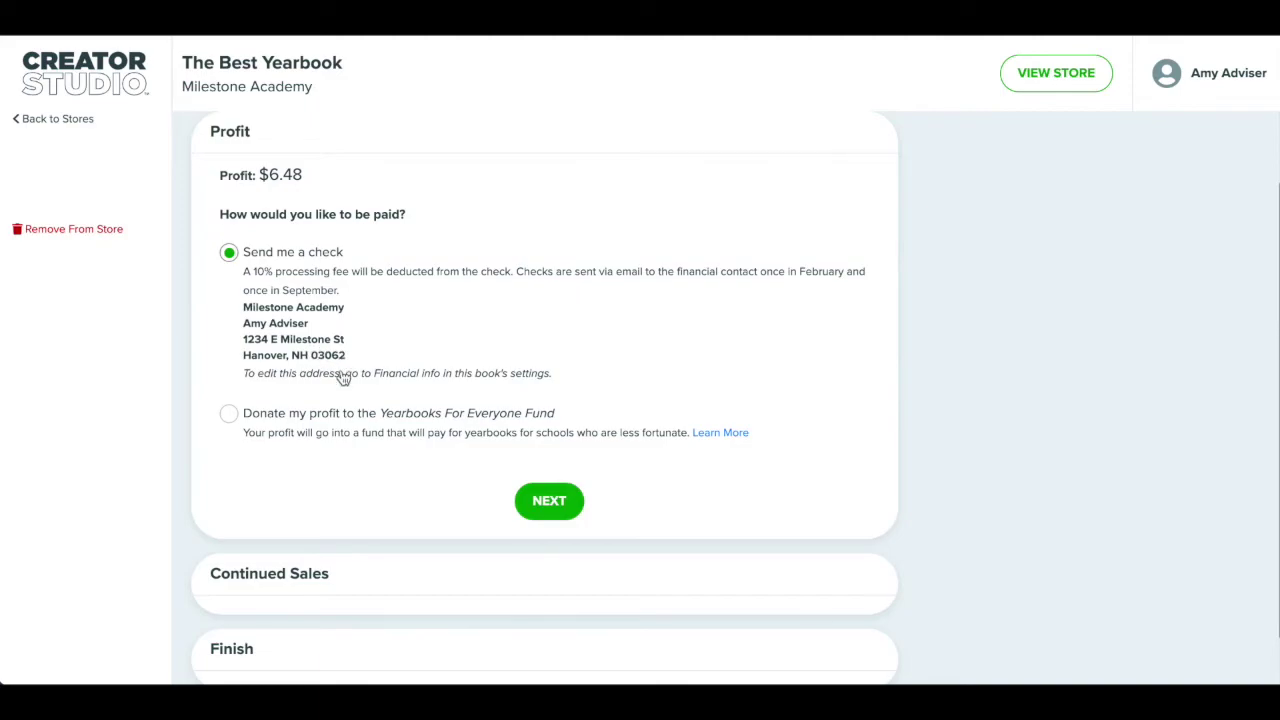
{"action": "scroll", "coordinate": [268, 395], "scroll_direction": "down", "scroll_amount": 1}
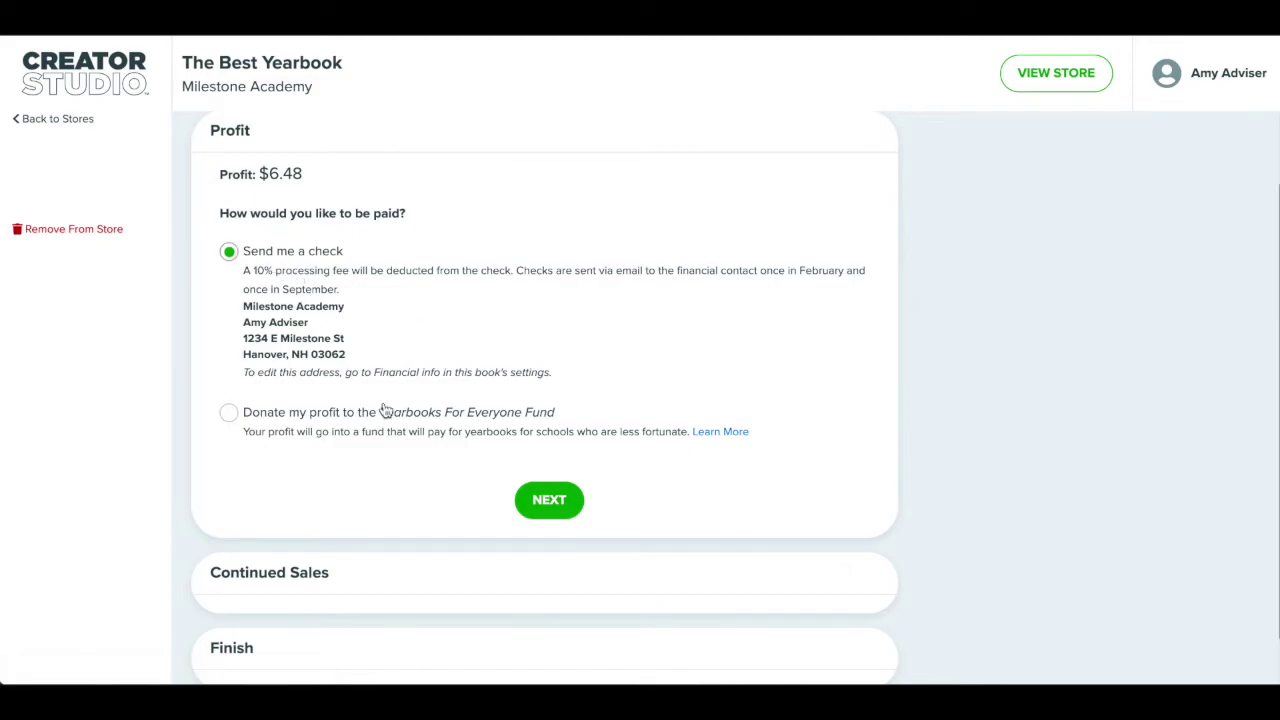
{"action": "left_click", "coordinate": [566, 512]}
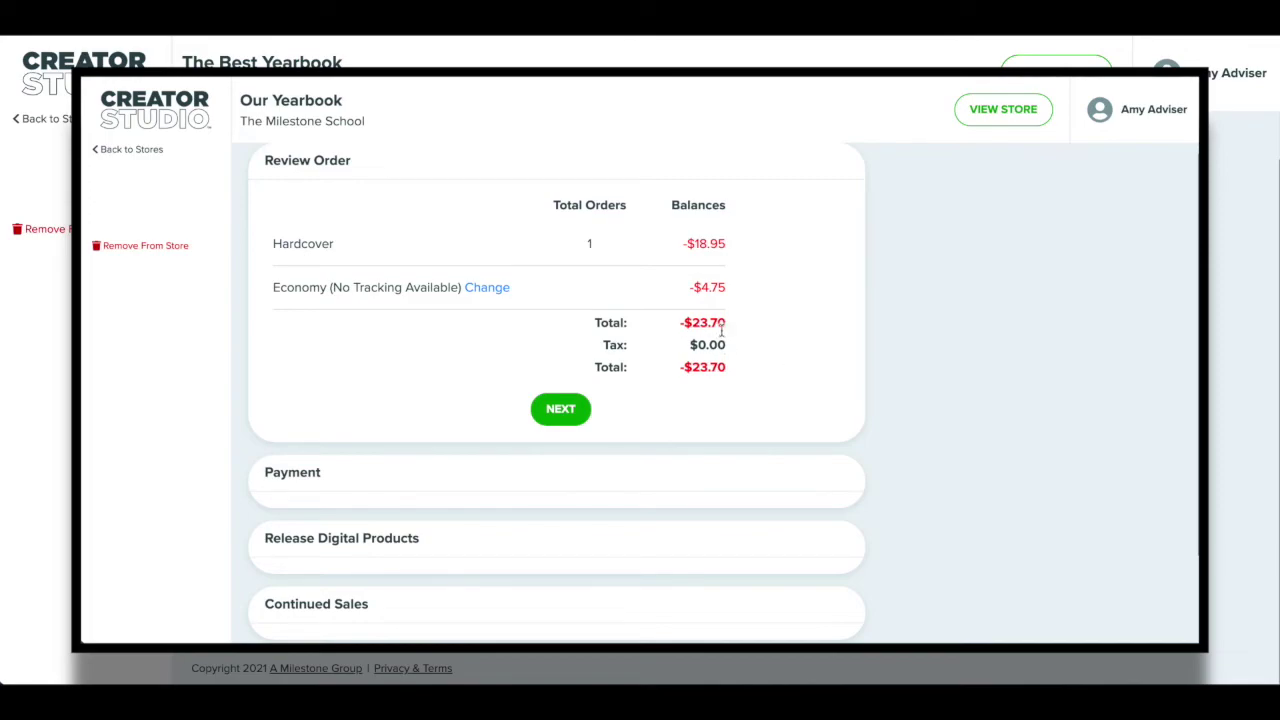
- Accept the order review for Our Yearbook and choose Send me an invoice as its payment method
{"action": "left_click", "coordinate": [571, 409]}
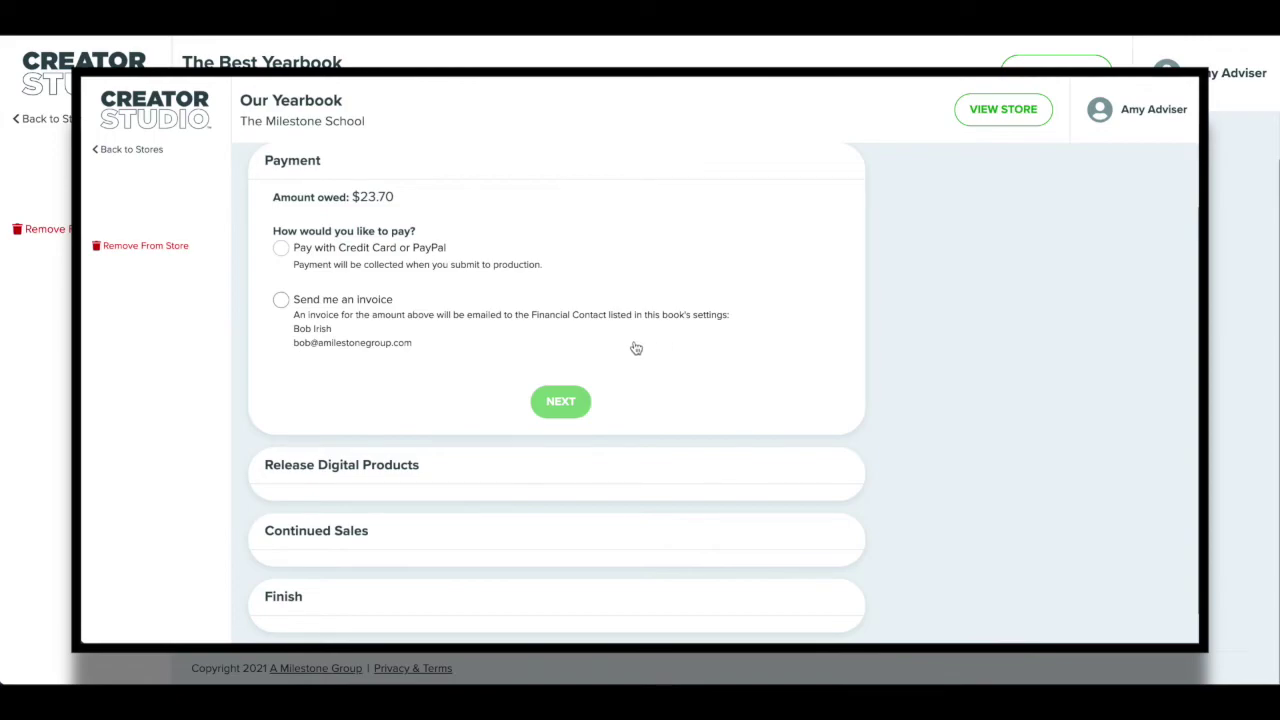
{"action": "left_click", "coordinate": [283, 254]}
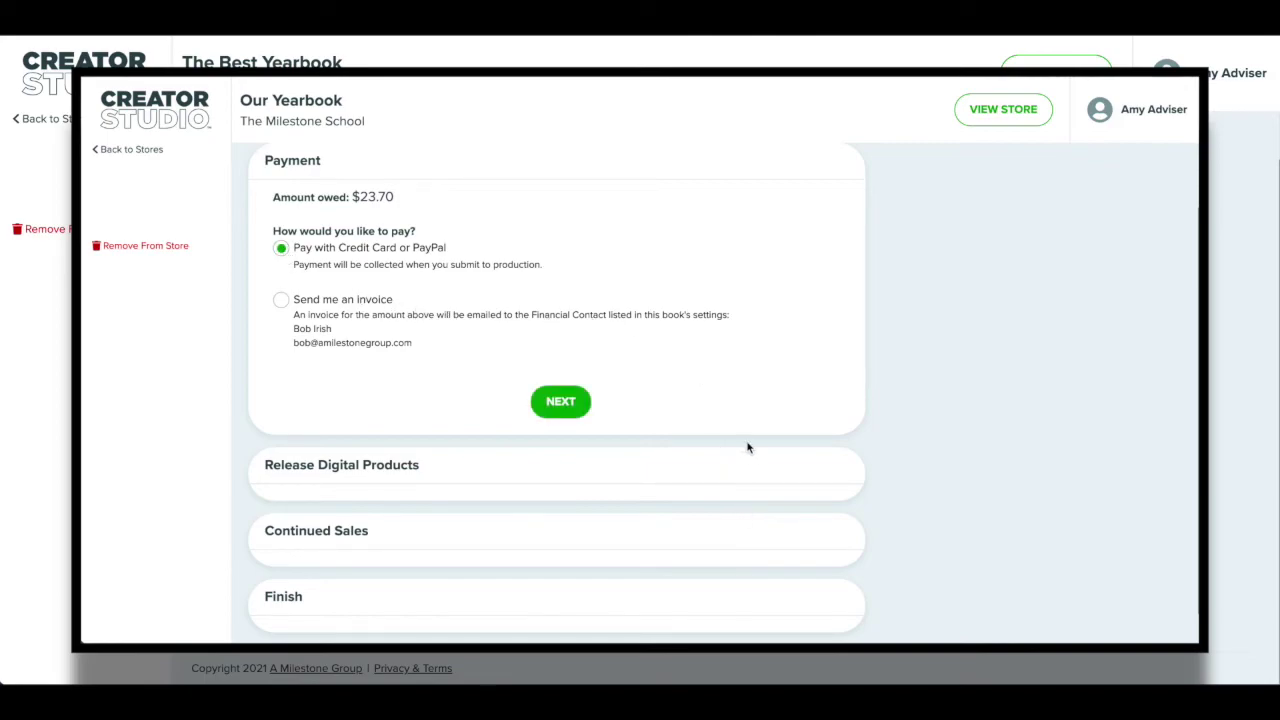
{"action": "left_click", "coordinate": [282, 303]}
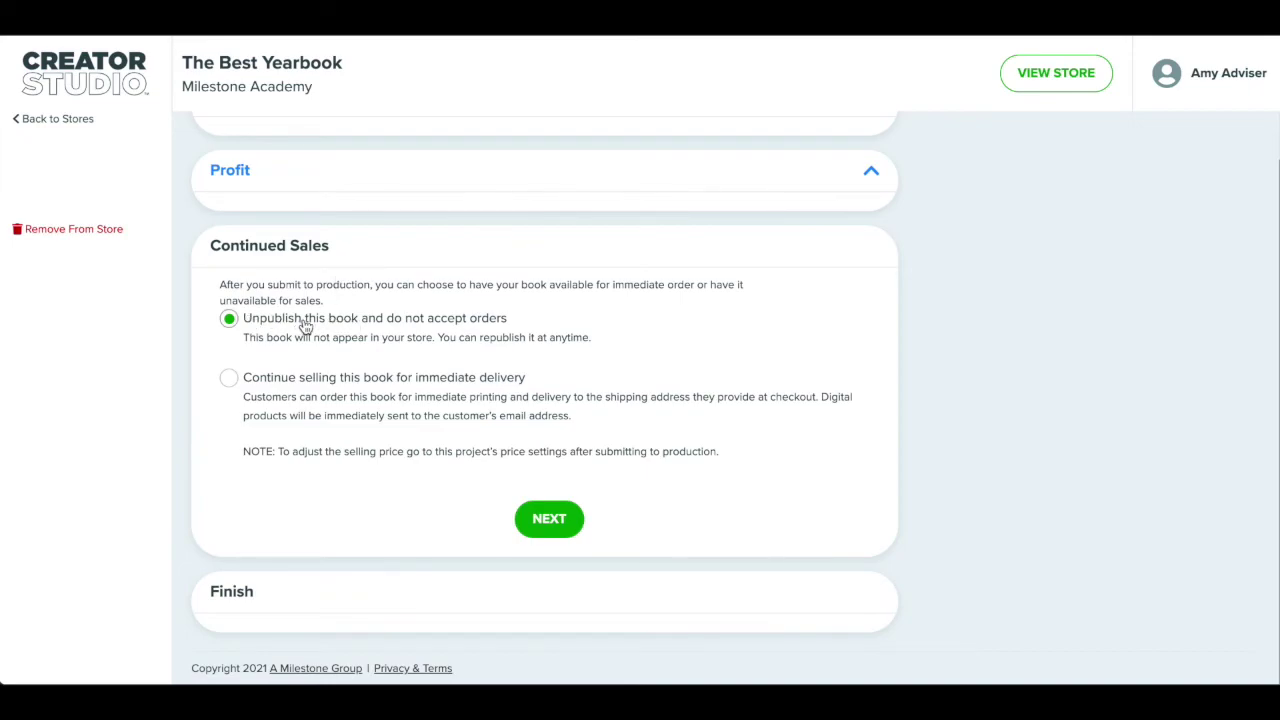
- Set continued sales for The Best Yearbook to Unpublish this book and do not accept orders, and proceed to Finish
{"action": "left_click", "coordinate": [229, 379]}
{"action": "left_click", "coordinate": [230, 318]}
{"action": "left_click", "coordinate": [538, 526]}
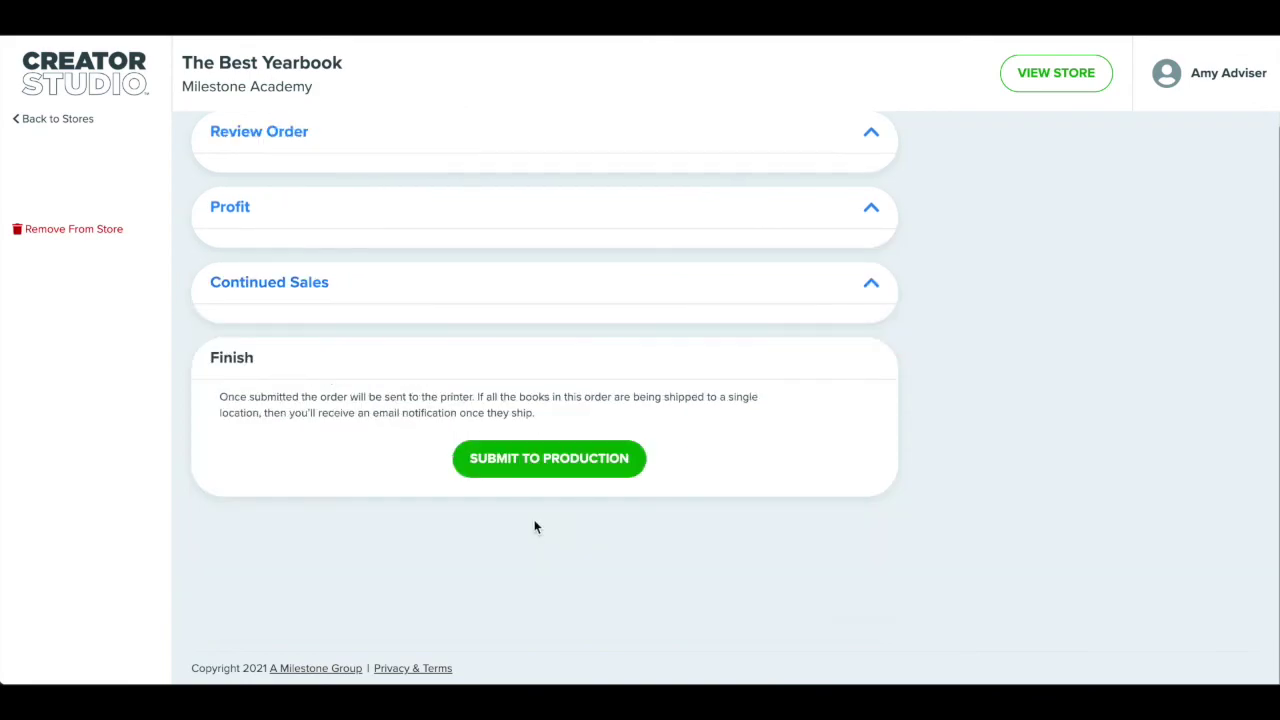